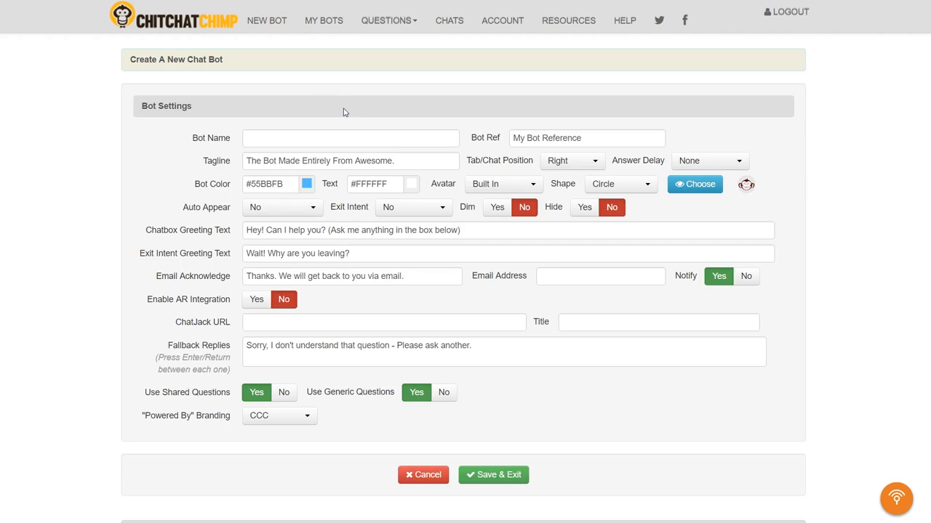
Name the new bot "Support Bot Sally" and set its reference to "Sally1"
{"action": "left_click", "coordinate": [311, 138]}
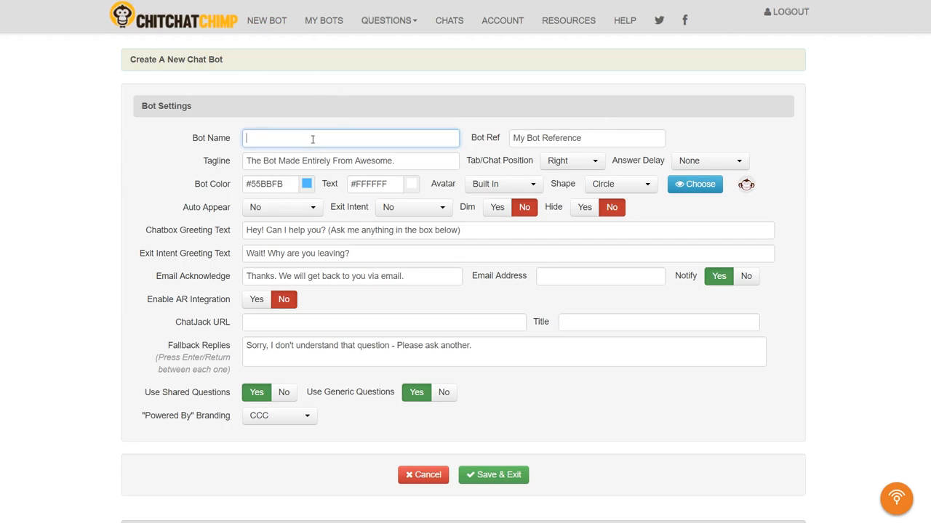
{"action": "type", "text": "s"}
{"action": "left_click", "coordinate": [277, 184]}
{"action": "left_click", "coordinate": [563, 137]}
{"action": "type", "text": "s"}
{"action": "left_click", "coordinate": [529, 169]}
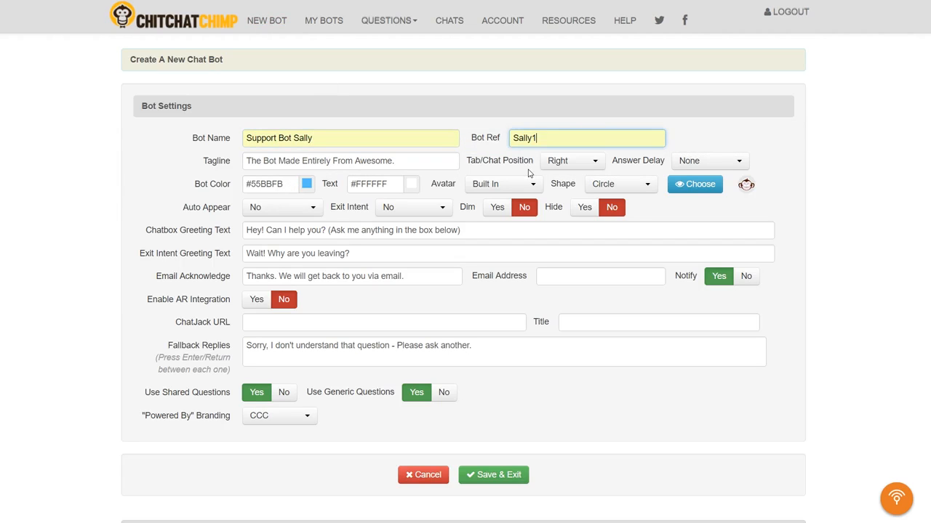
Replace the tagline with "I'm here to help…" and set the answer delay to 2 Sec
{"action": "left_click_drag", "start_coordinate": [414, 161], "coordinate": [178, 173]}
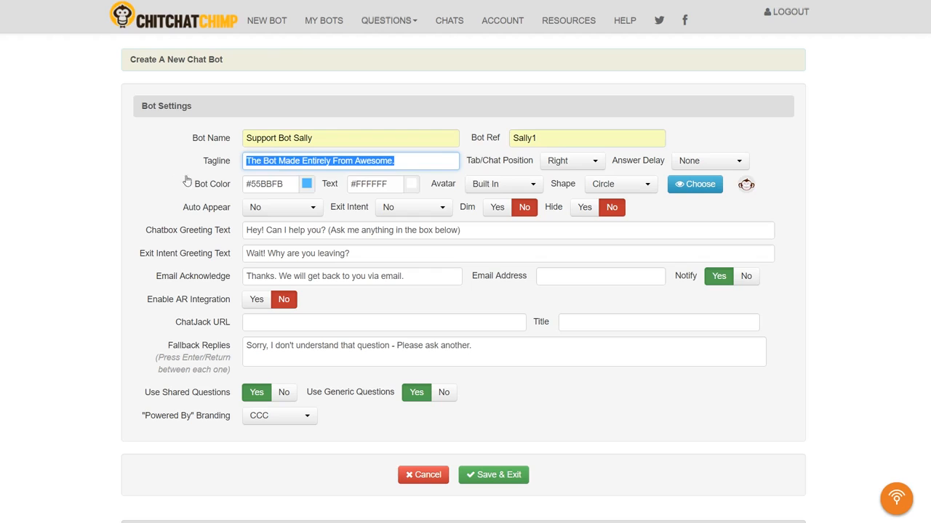
{"action": "type", "text": "I'm here to help..."}
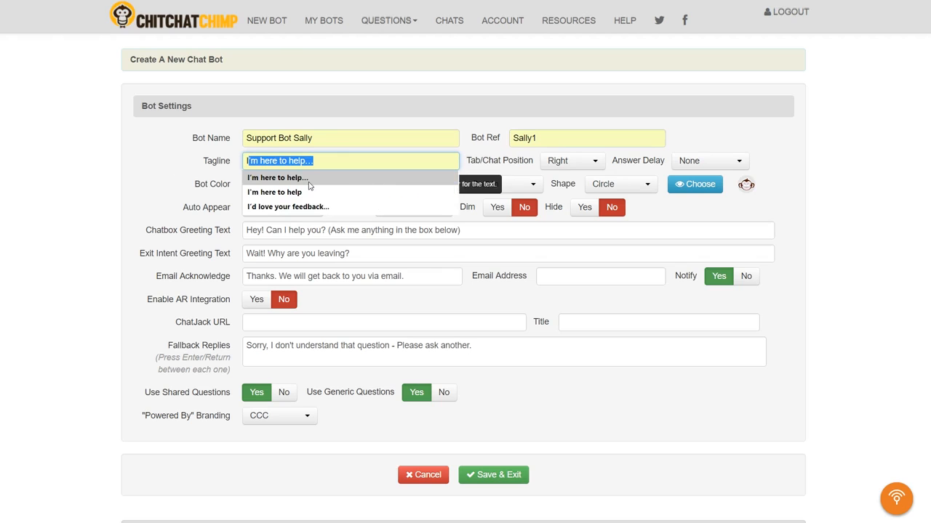
{"action": "left_click", "coordinate": [308, 184]}
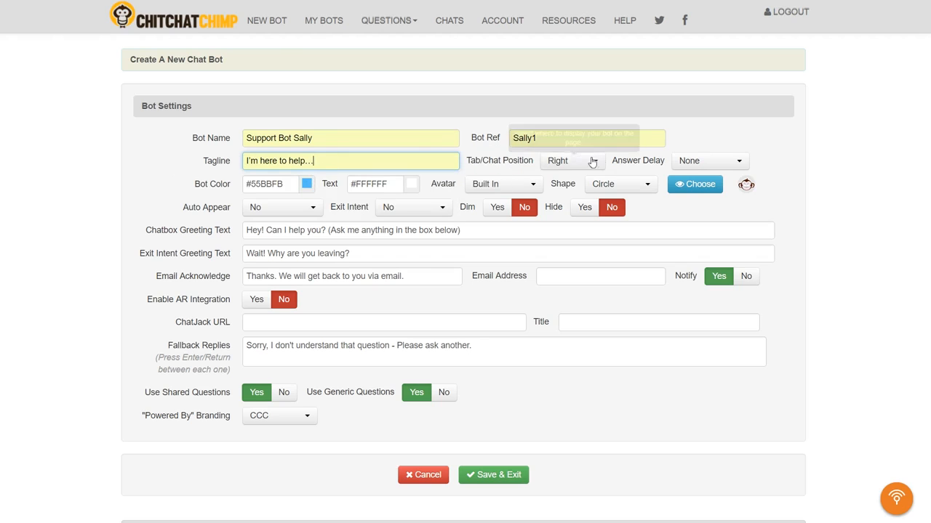
{"action": "left_click", "coordinate": [728, 162]}
{"action": "left_click", "coordinate": [695, 214]}
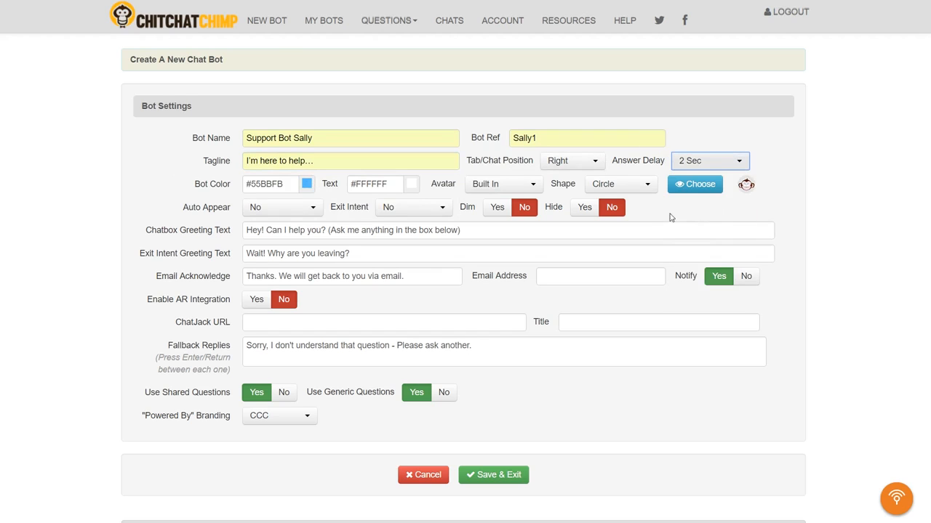
Change the bot color to orange, #f86b00
{"action": "left_click", "coordinate": [307, 186]}
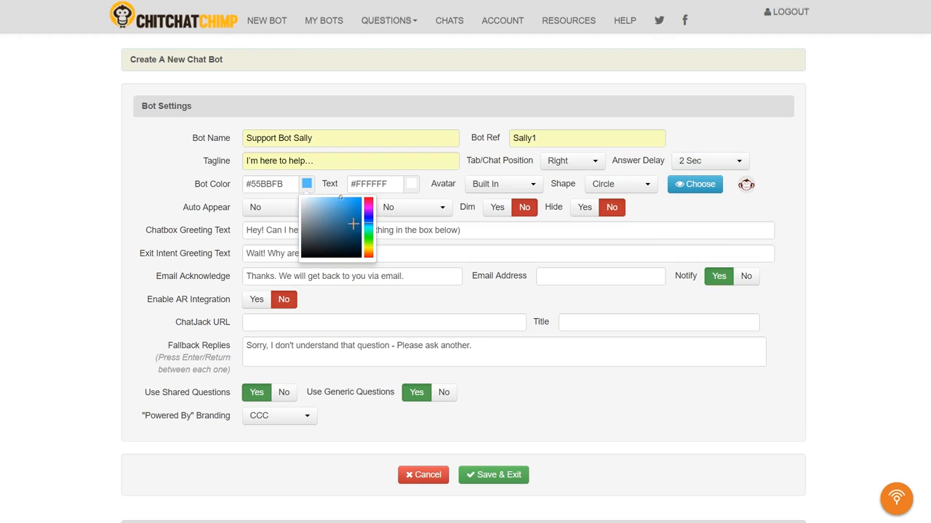
{"action": "left_click", "coordinate": [368, 251]}
{"action": "left_click", "coordinate": [360, 199]}
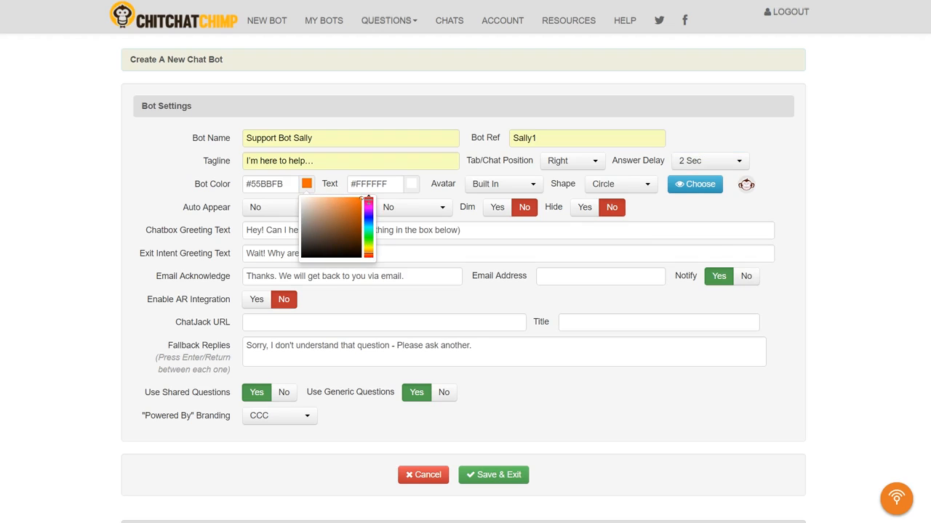
{"action": "left_click", "coordinate": [336, 183]}
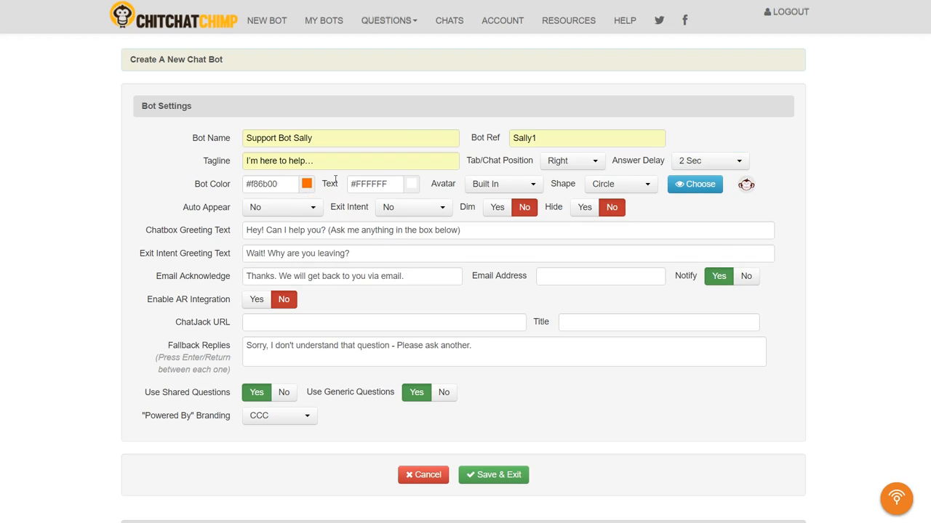
Set the avatar shape to Square and choose the built-in avatar of the red-haired woman with her hair tied back
{"action": "left_click", "coordinate": [507, 188]}
{"action": "left_click", "coordinate": [521, 222]}
{"action": "left_click", "coordinate": [633, 186]}
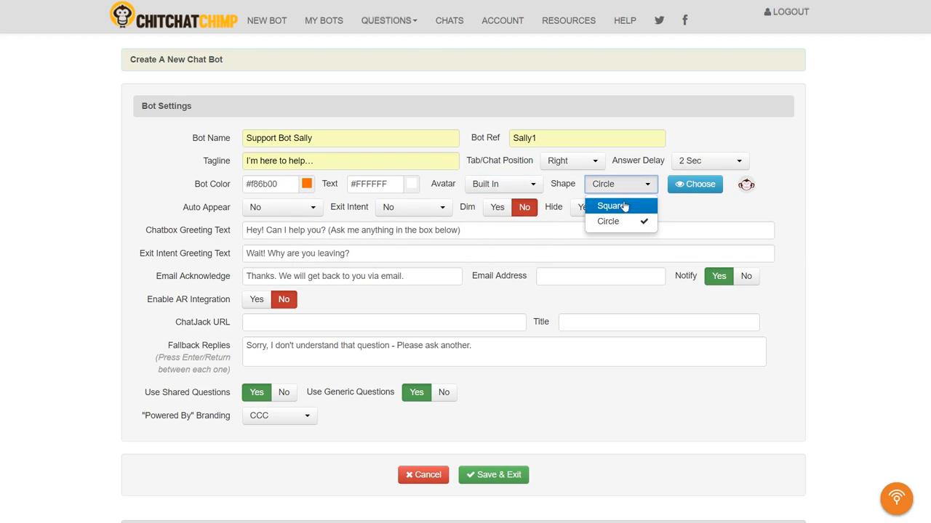
{"action": "left_click", "coordinate": [610, 205]}
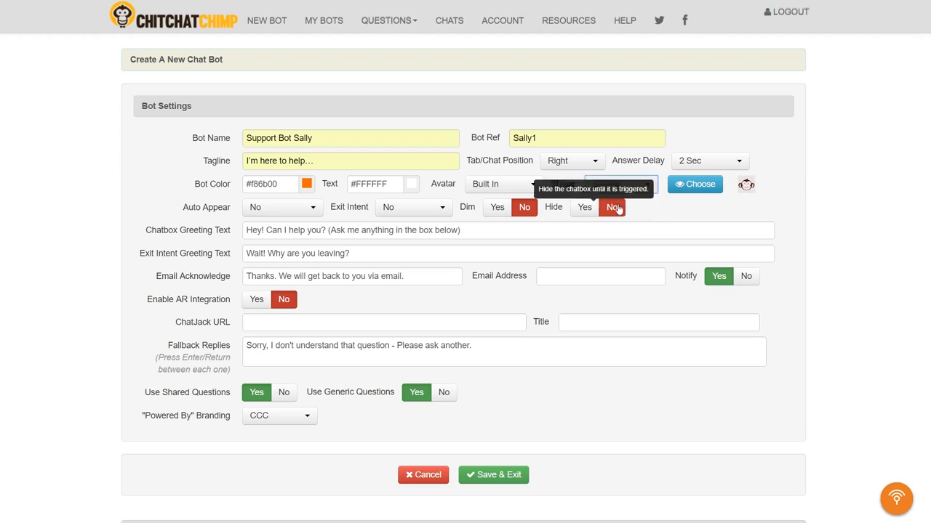
{"action": "left_click", "coordinate": [692, 189]}
{"action": "scroll", "coordinate": [594, 254], "scroll_direction": "down", "scroll_amount": 2}
{"action": "scroll", "coordinate": [594, 255], "scroll_direction": "down", "scroll_amount": 3}
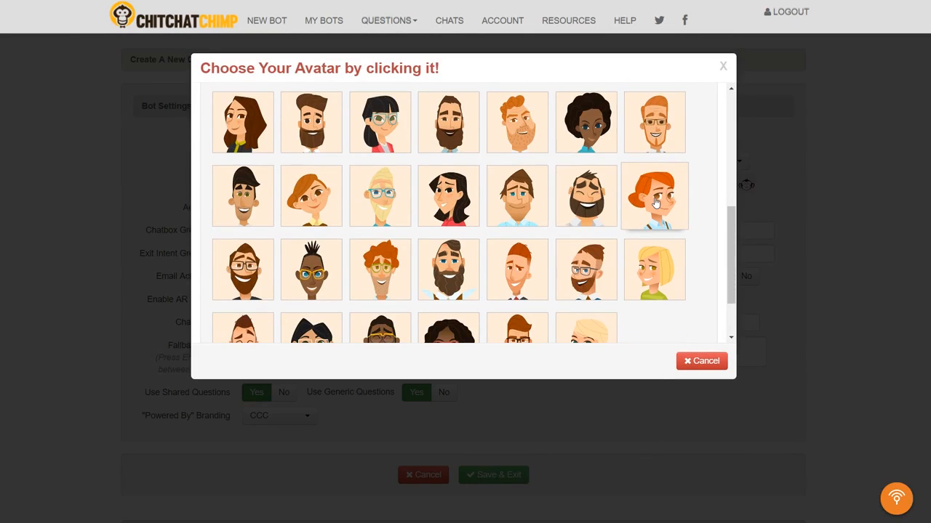
{"action": "left_click", "coordinate": [655, 202]}
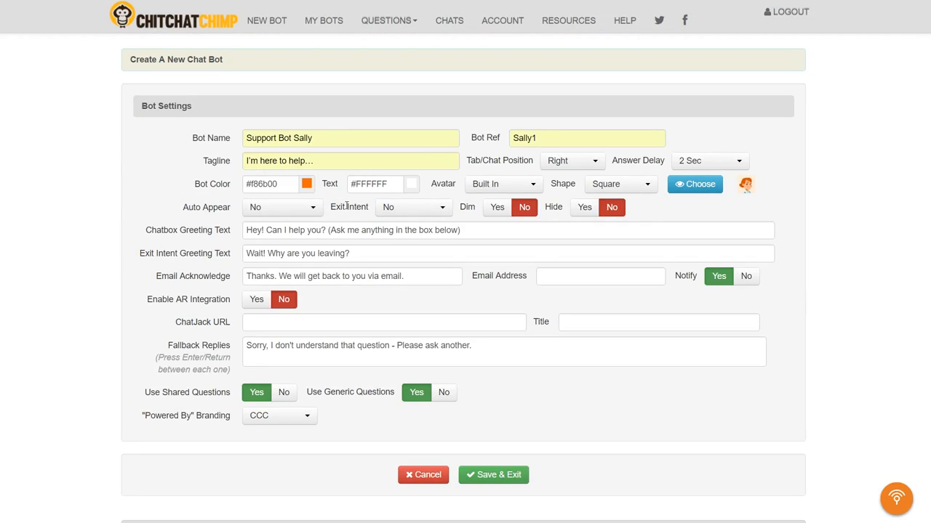
Set the bot to auto appear On Timer with 3 seconds and check the exit intent options
{"action": "left_click", "coordinate": [285, 208]}
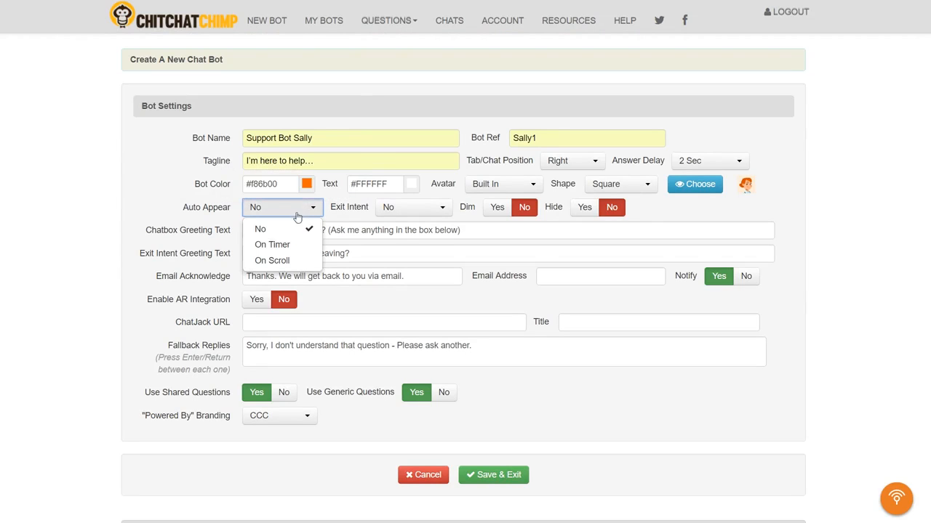
{"action": "left_click", "coordinate": [274, 244]}
{"action": "left_click", "coordinate": [418, 210]}
{"action": "left_click", "coordinate": [418, 210]}
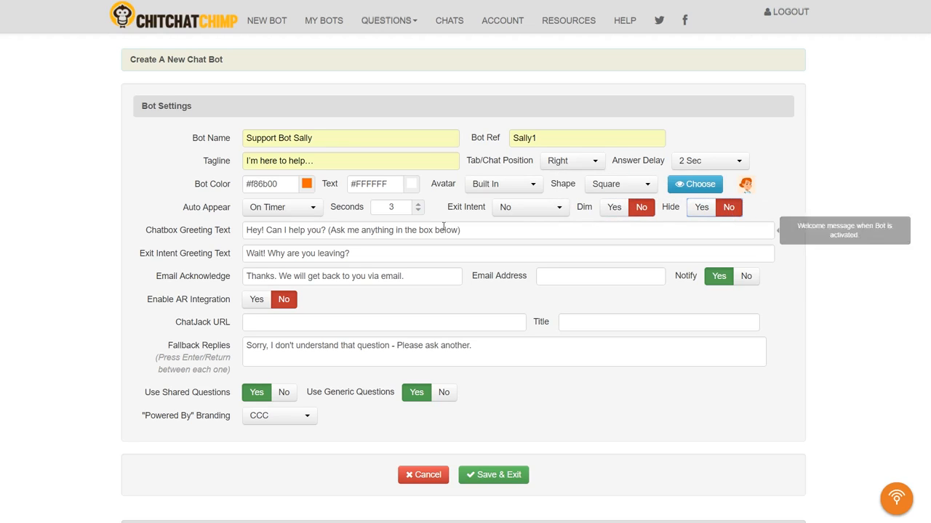
Review the chatbox greeting, exit intent greeting and email acknowledgement fields, and set email Notify to No
{"action": "left_click", "coordinate": [311, 231]}
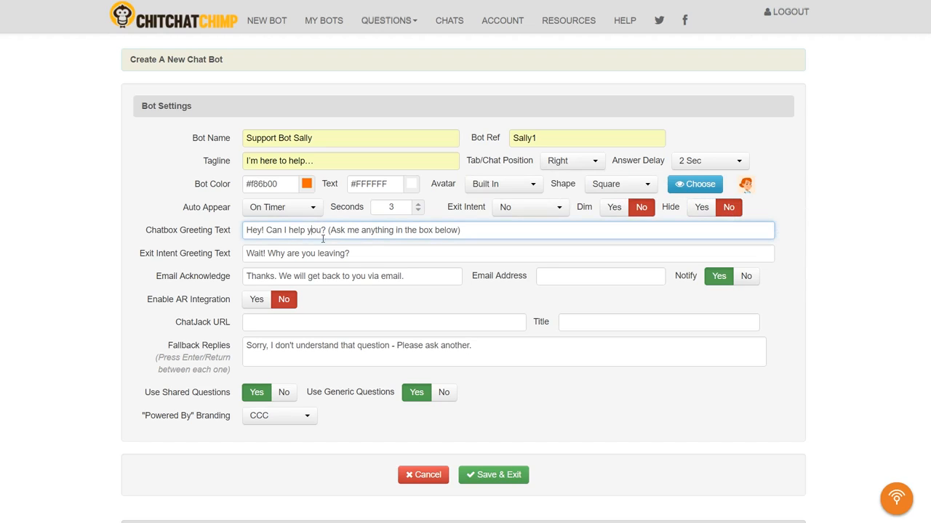
{"action": "left_click", "coordinate": [381, 255]}
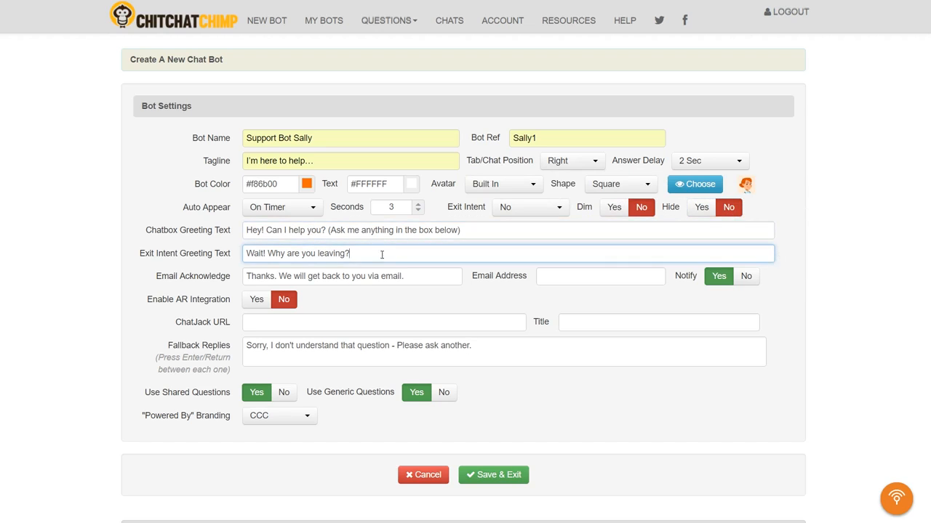
{"action": "left_click", "coordinate": [429, 283]}
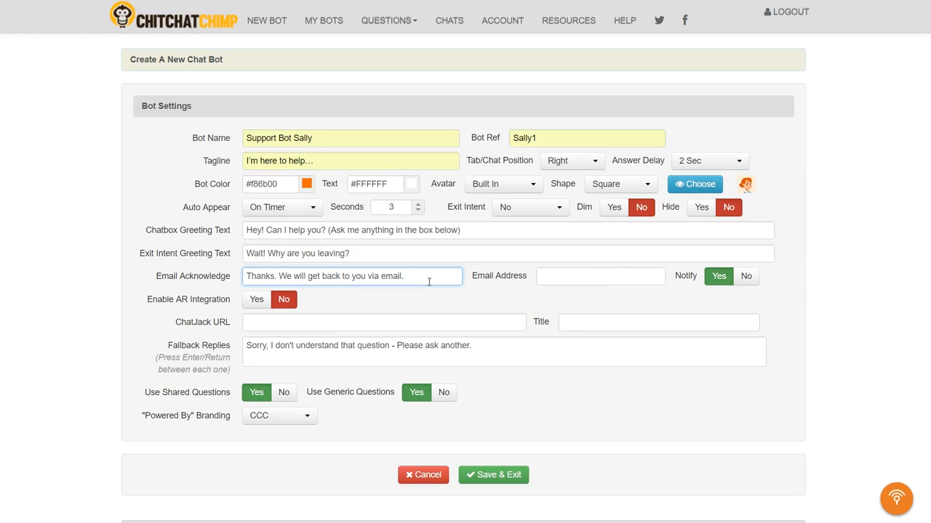
{"action": "left_click", "coordinate": [586, 276]}
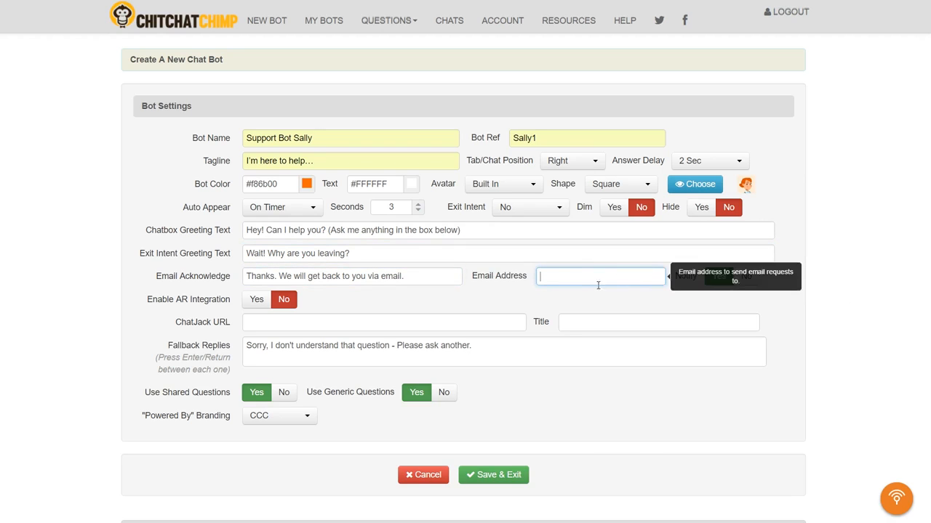
{"action": "left_click", "coordinate": [746, 279]}
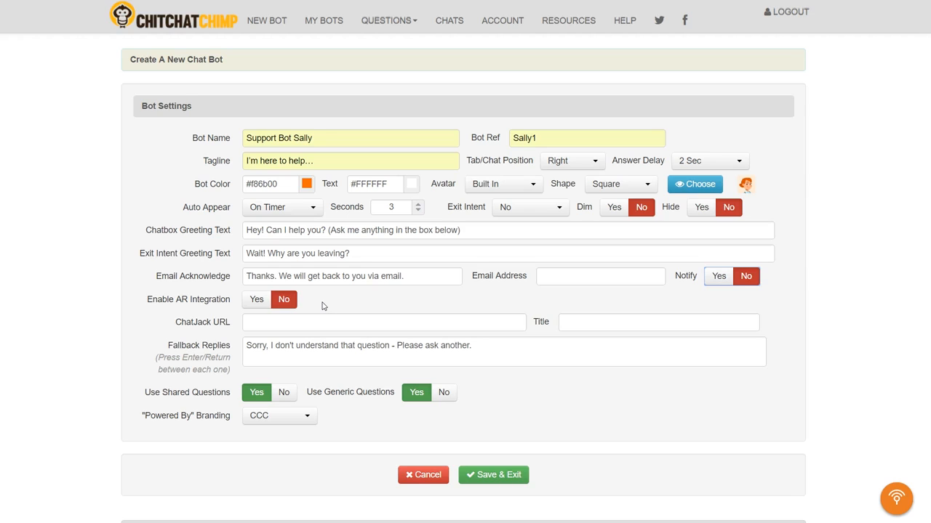
Review the ChatJack URL and fallback replies fields, and save the new bot
{"action": "left_click", "coordinate": [384, 325]}
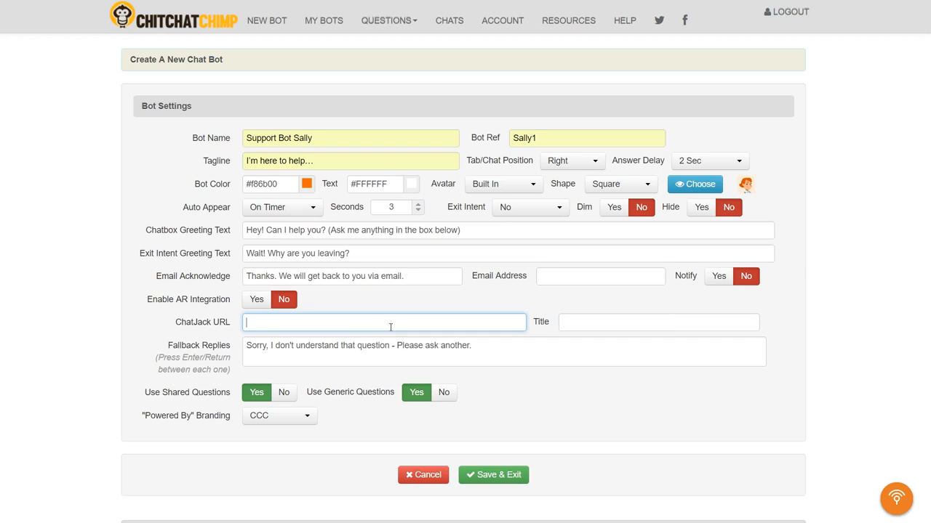
{"action": "left_click", "coordinate": [378, 325]}
{"action": "left_click", "coordinate": [478, 345]}
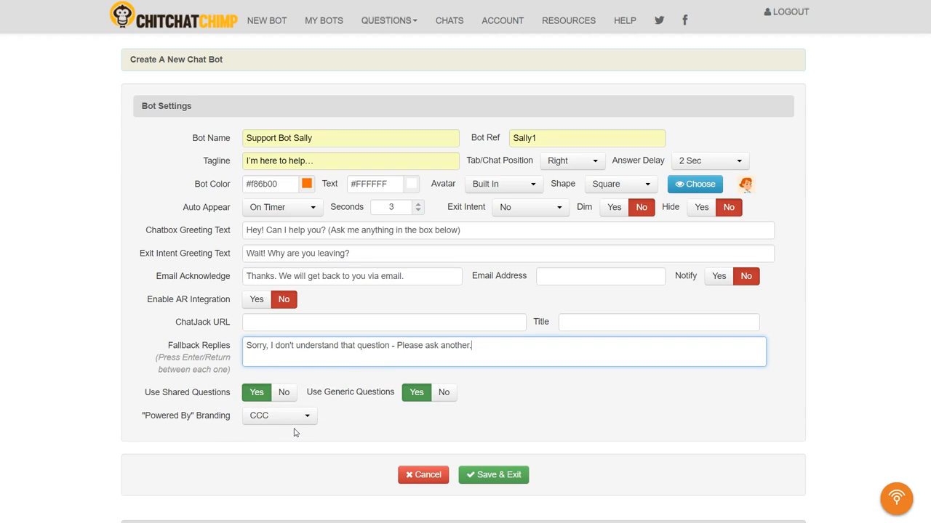
{"action": "left_click", "coordinate": [495, 476]}
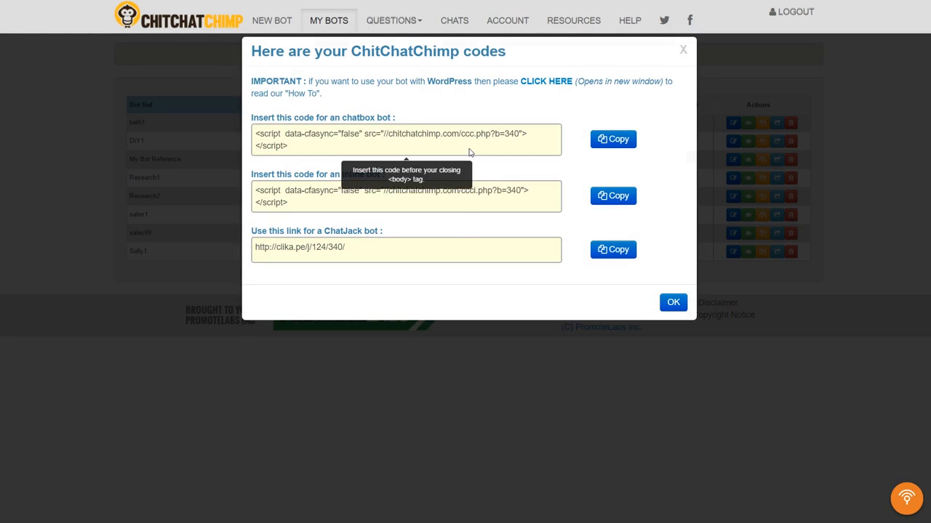
Review the bot's embed codes and ChatJack link, copy the chatbox bot code, and close the codes dialog
{"action": "left_click", "coordinate": [469, 152]}
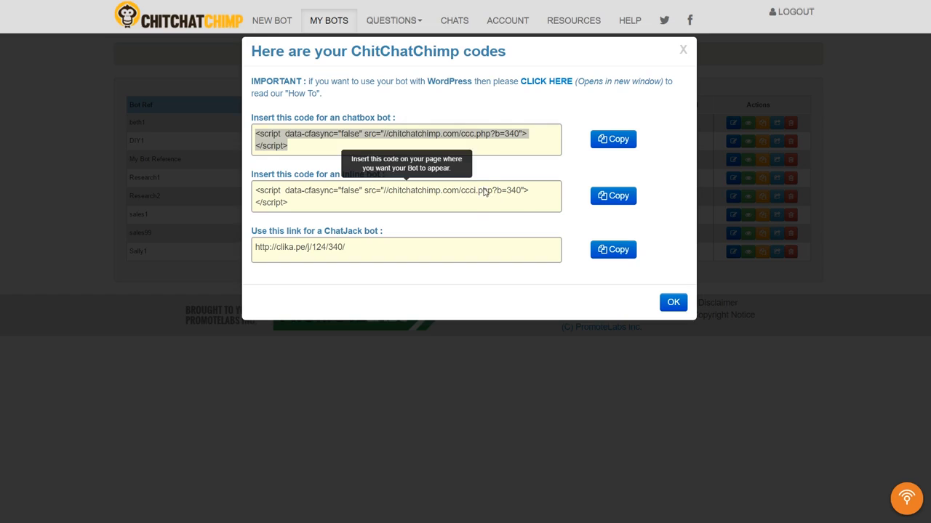
{"action": "left_click", "coordinate": [428, 148]}
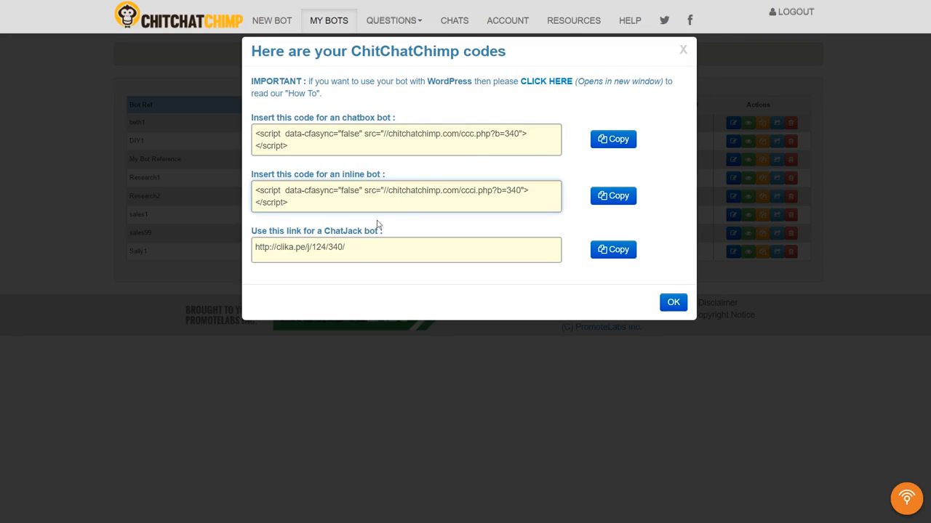
{"action": "left_click", "coordinate": [352, 254]}
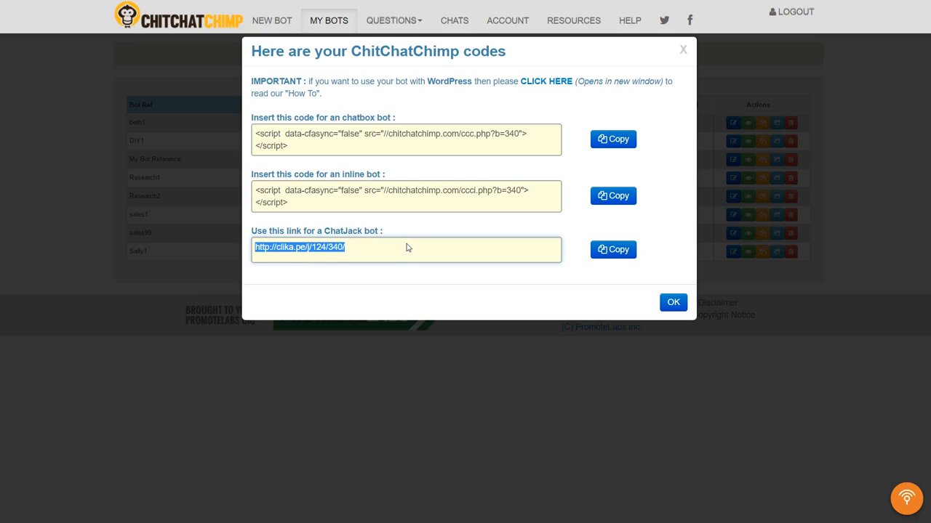
{"action": "left_click", "coordinate": [514, 142]}
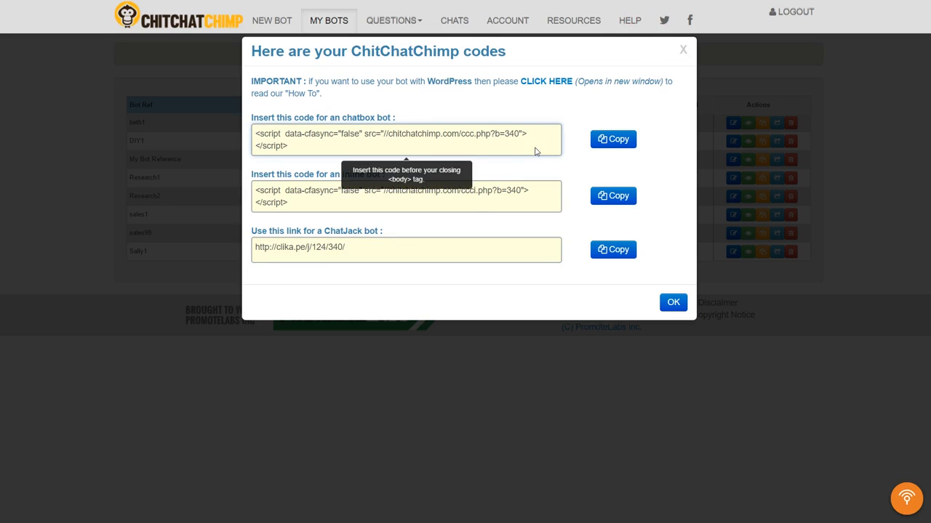
{"action": "left_click", "coordinate": [613, 140]}
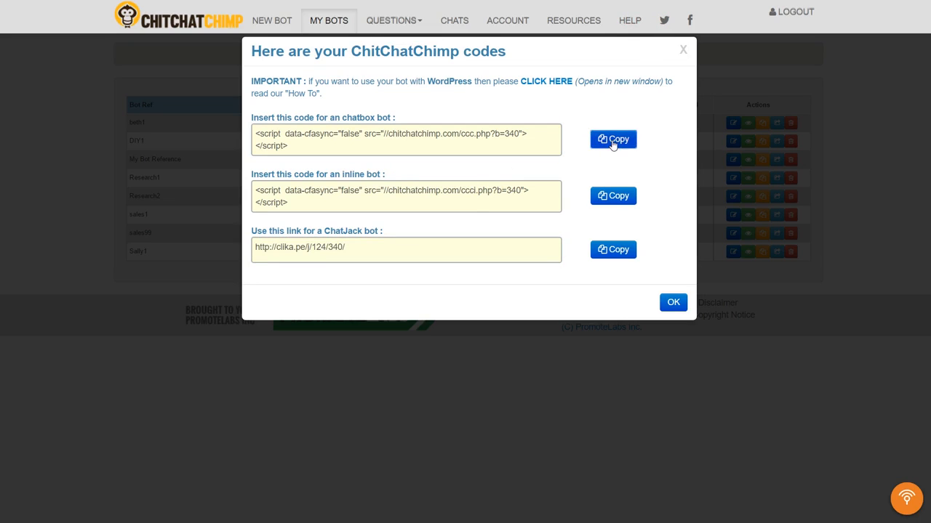
{"action": "left_click", "coordinate": [673, 301]}
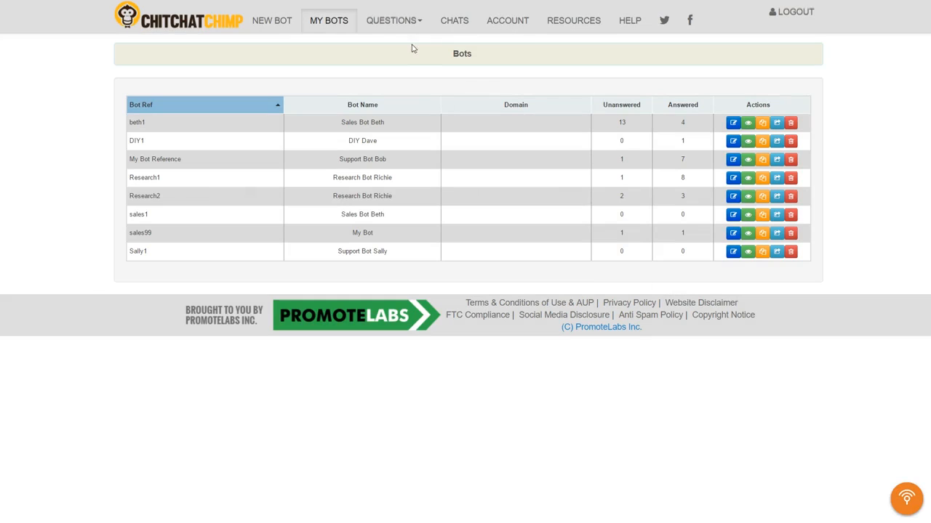
Create a new question for the Sally1 bot reading "where do I access my products?"
{"action": "left_click", "coordinate": [412, 28]}
{"action": "left_click", "coordinate": [411, 44]}
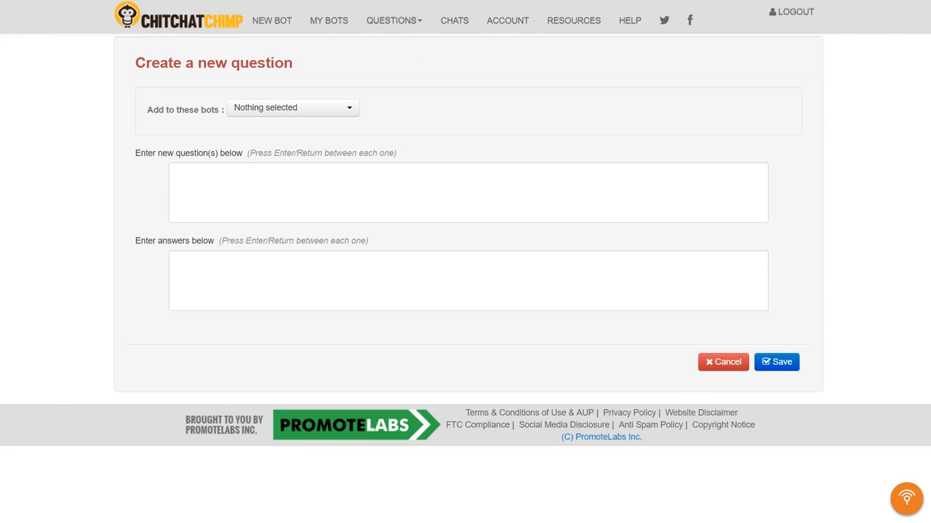
{"action": "left_click", "coordinate": [327, 109]}
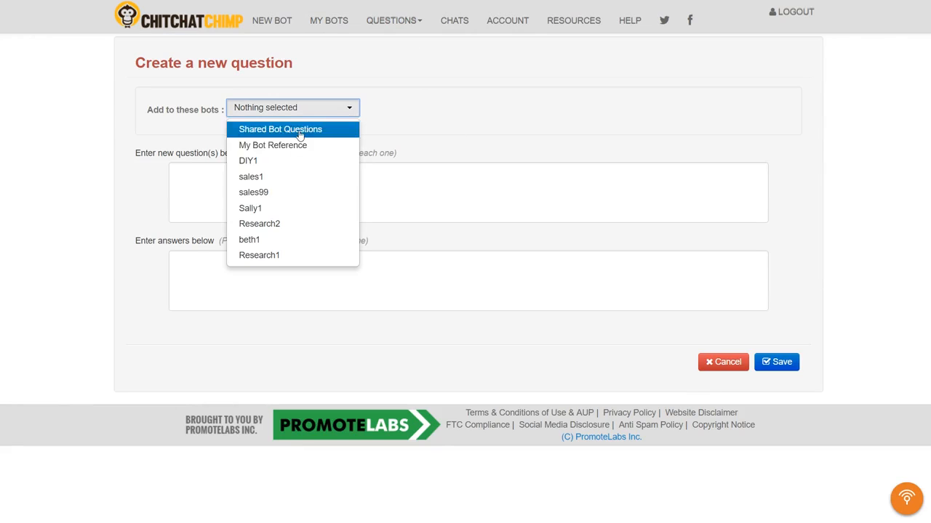
{"action": "left_click", "coordinate": [266, 208]}
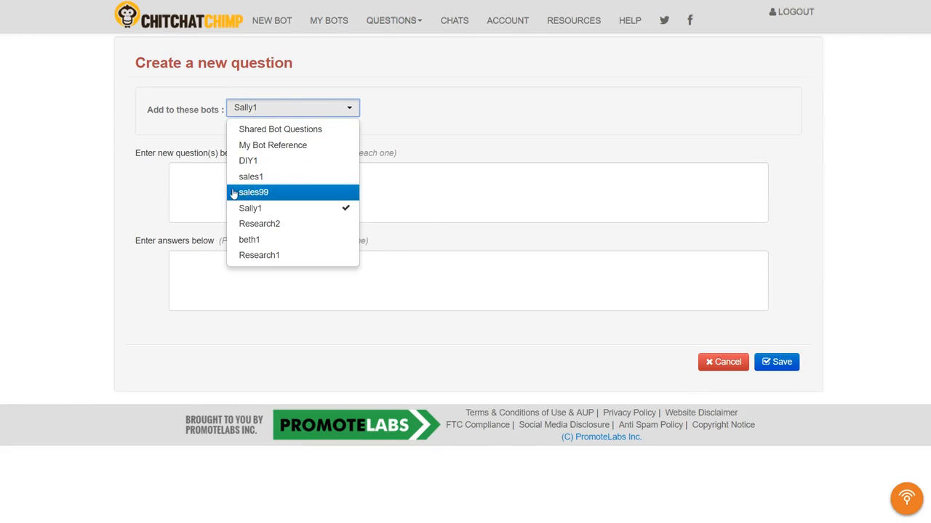
{"action": "left_click", "coordinate": [194, 179]}
{"action": "key", "text": "ctrl+v"}
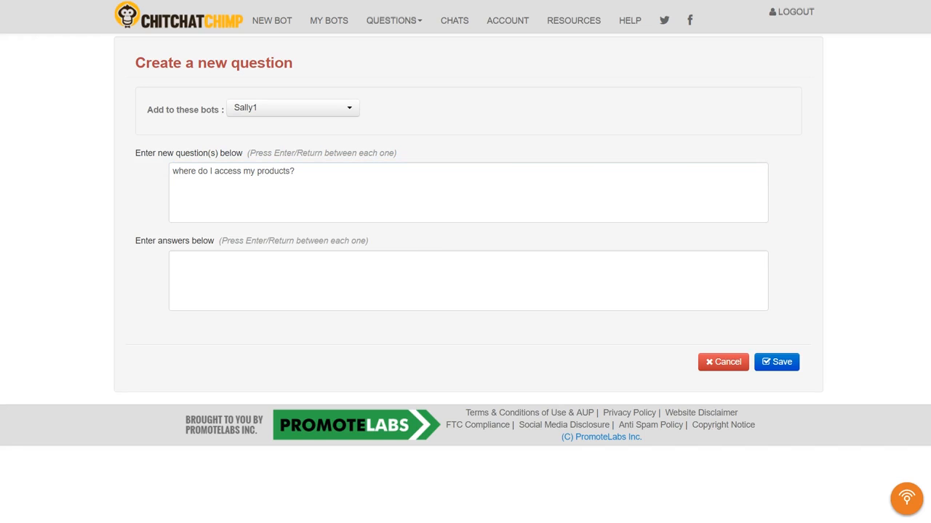
Enter the answer "You can access your purchase at this link! product.com/login ;)" and save the question
{"action": "left_click", "coordinate": [286, 274]}
{"action": "key", "text": "ctrl+v"}
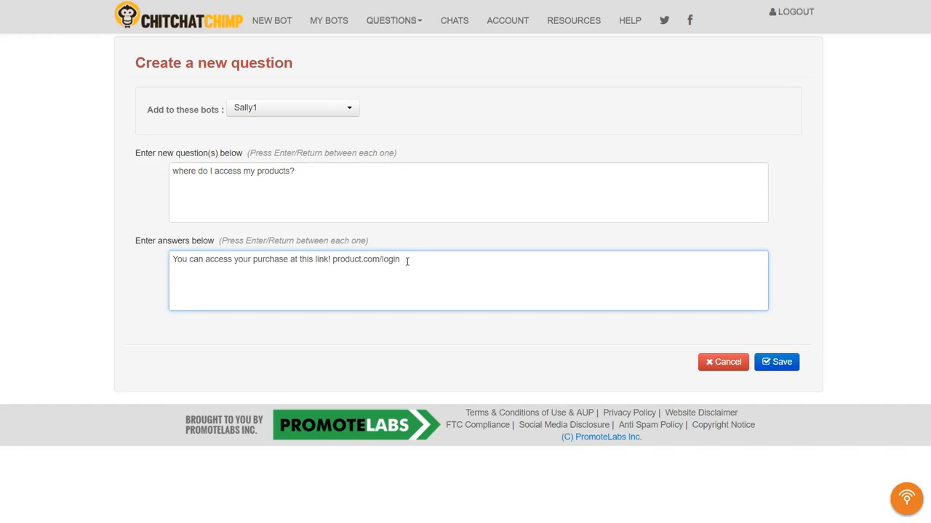
{"action": "type", "text": ";)"}
{"action": "left_click", "coordinate": [777, 363]}
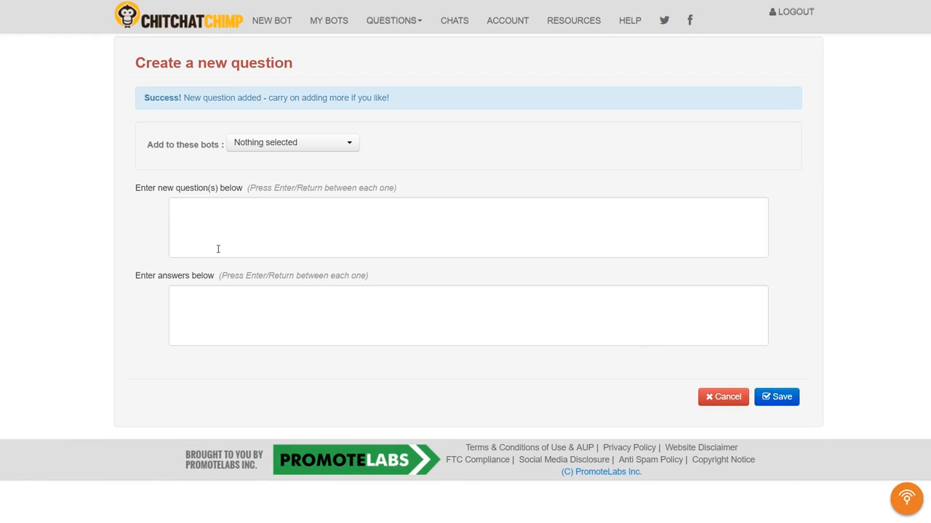
Review the unanswered questions for all bots, and return to the form for adding a new question
{"action": "left_click", "coordinate": [240, 229]}
{"action": "left_click", "coordinate": [268, 314]}
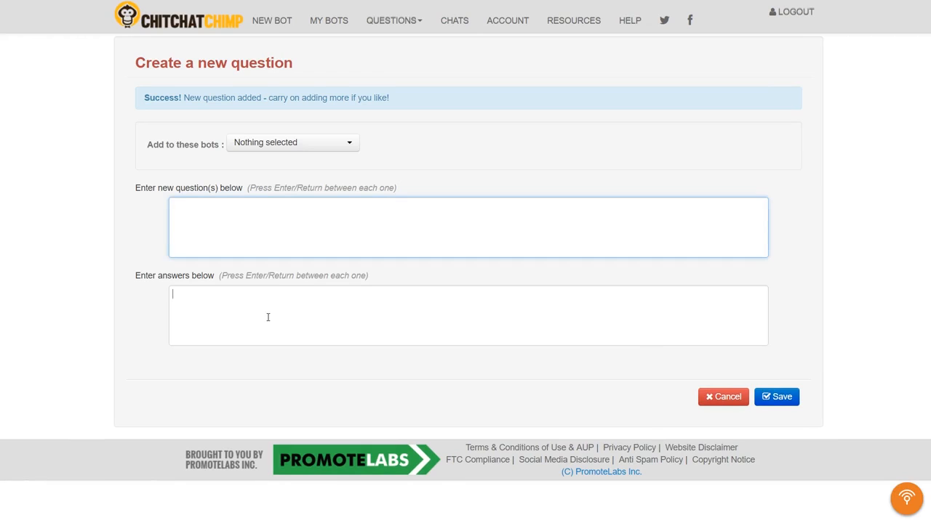
{"action": "left_click", "coordinate": [373, 233]}
{"action": "left_click", "coordinate": [401, 25]}
{"action": "left_click", "coordinate": [402, 64]}
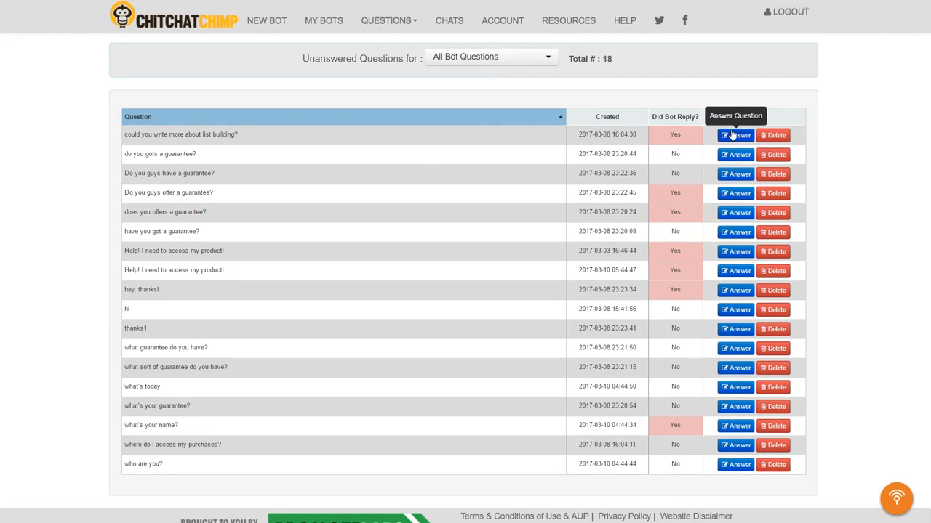
{"action": "left_click", "coordinate": [406, 22]}
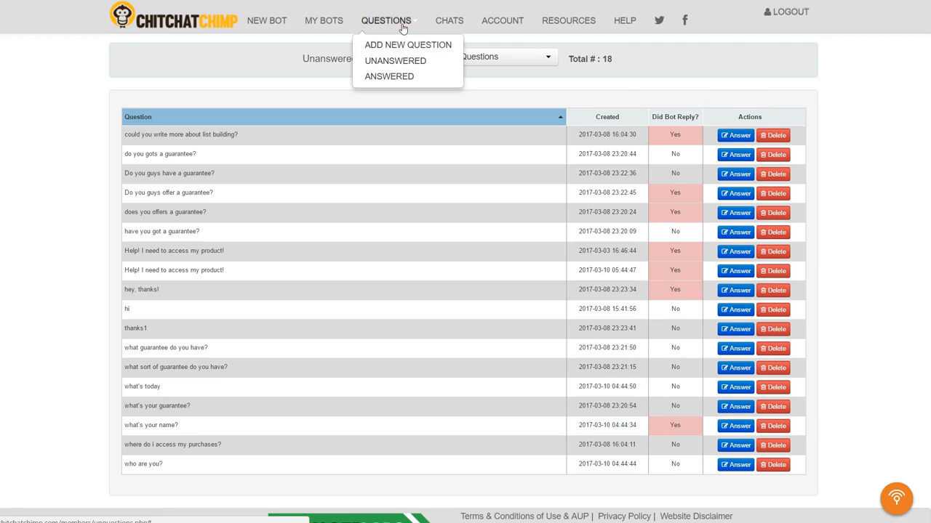
{"action": "left_click", "coordinate": [394, 45]}
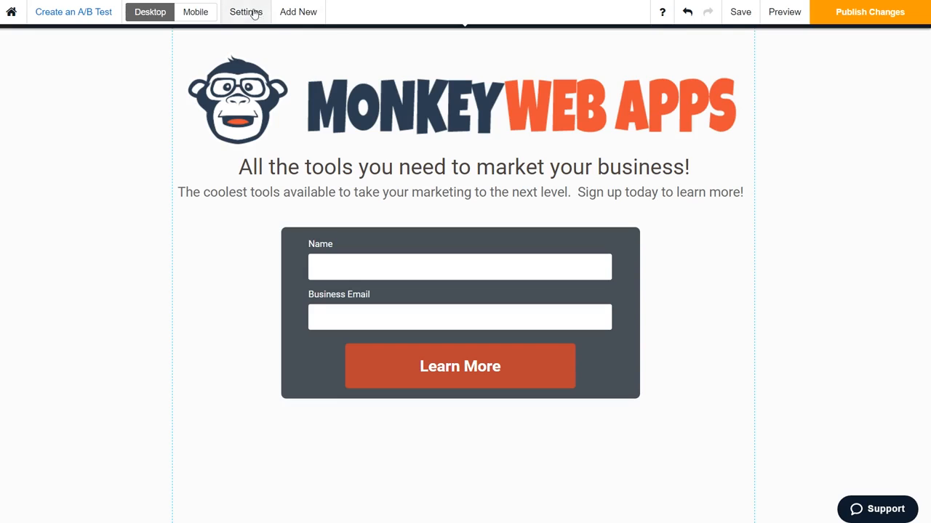
In the Monkey Web Apps landing page editor, paste the copied chatbox bot script as plain text into the custom body code and finish
{"action": "left_click", "coordinate": [247, 11]}
{"action": "left_click", "coordinate": [342, 56]}
{"action": "left_click", "coordinate": [76, 42]}
{"action": "right_click", "coordinate": [82, 72]}
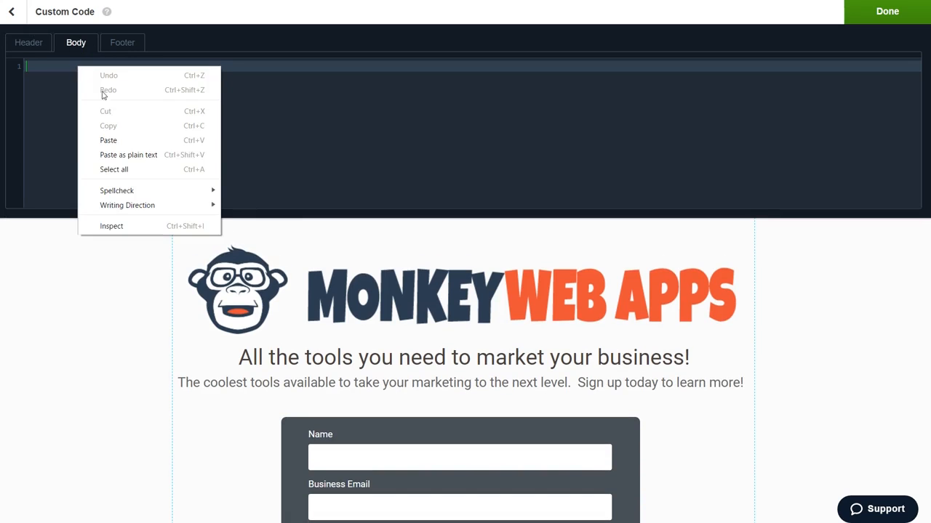
{"action": "left_click", "coordinate": [128, 155]}
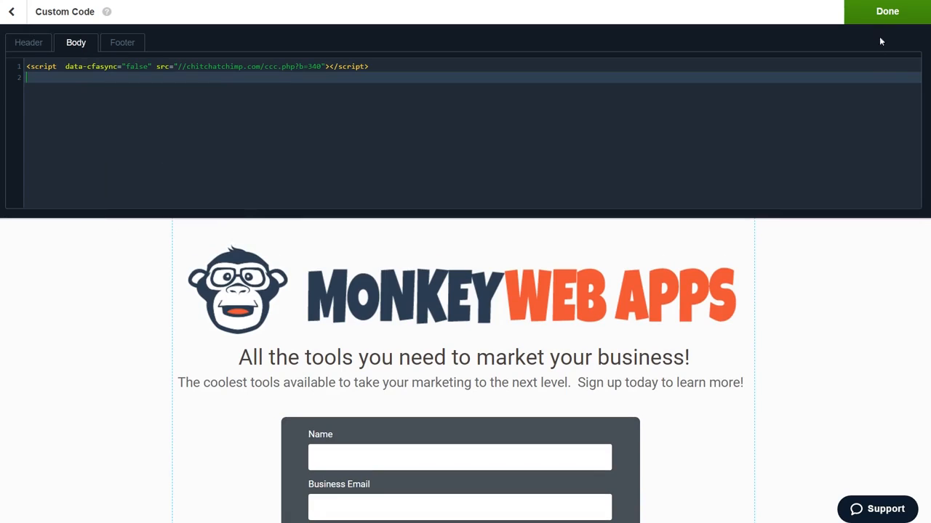
{"action": "left_click", "coordinate": [881, 15]}
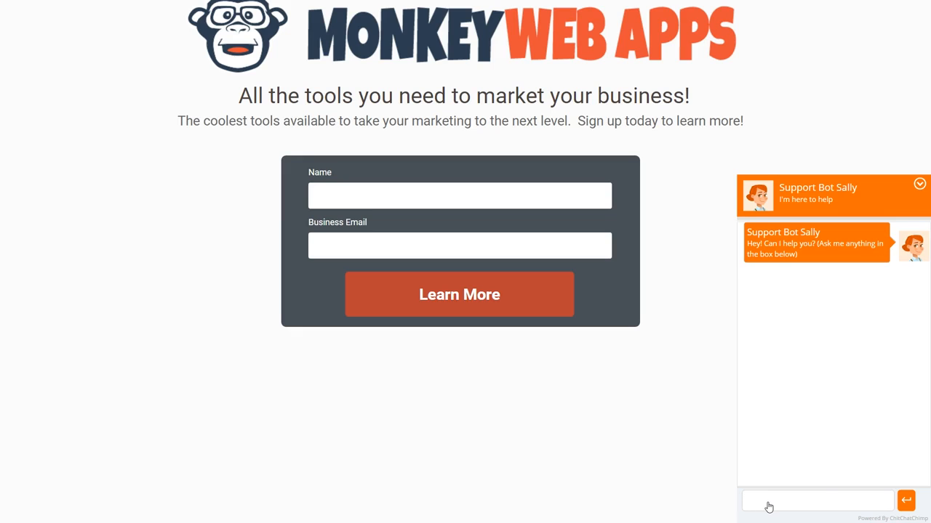
Test Support Bot Sally on the page by sending "Help! I need to access my product!", "hi" and "how are you"
{"action": "type", "text": "Help! I need to access my product!"}
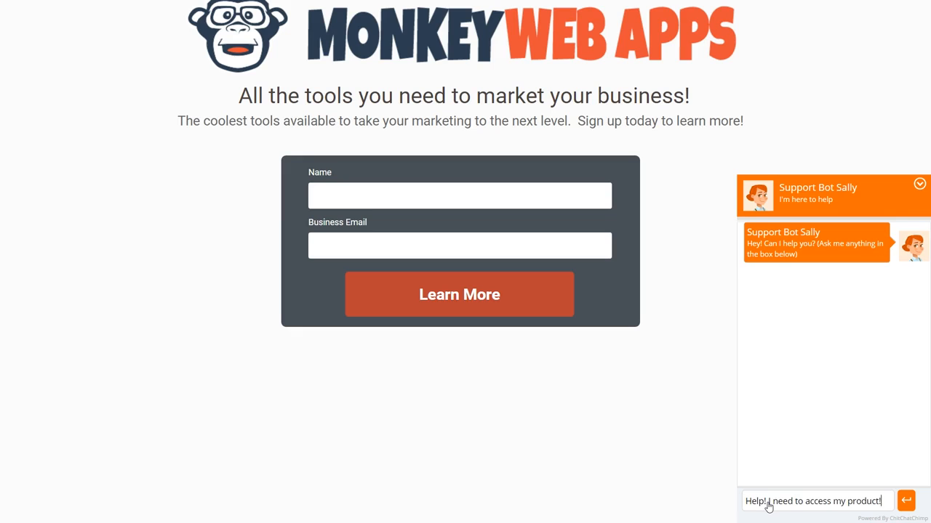
{"action": "left_click", "coordinate": [906, 502]}
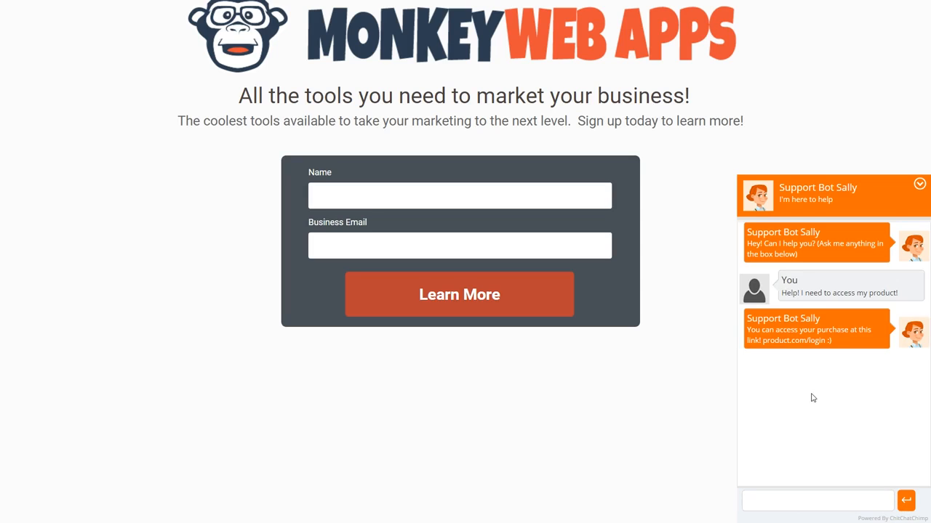
{"action": "left_click", "coordinate": [780, 503]}
{"action": "type", "text": "hi"}
{"action": "key", "text": "Return"}
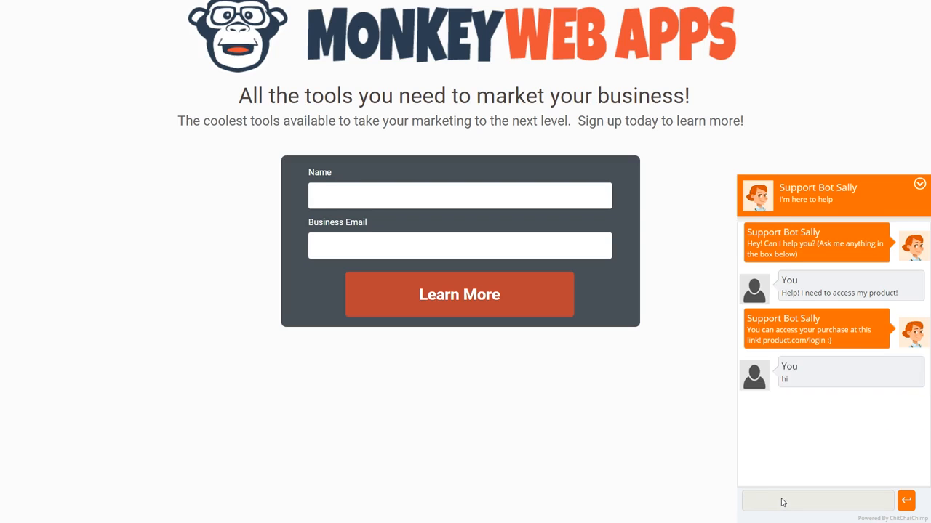
{"action": "type", "text": "how are you"}
{"action": "key", "text": "Return"}
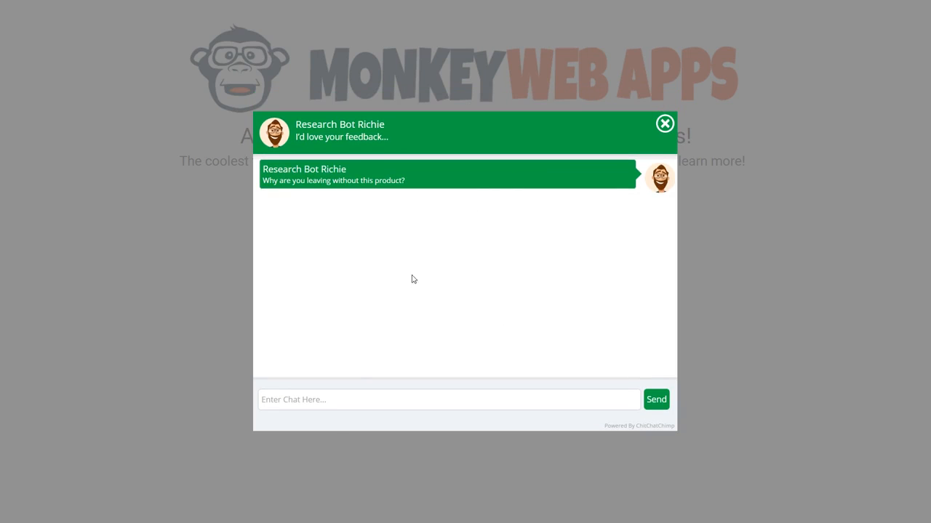
Send Research Bot Richie the message about writing more posts about list building, and reply "Thanks" to Sales Bot Beth
{"action": "left_click", "coordinate": [335, 410]}
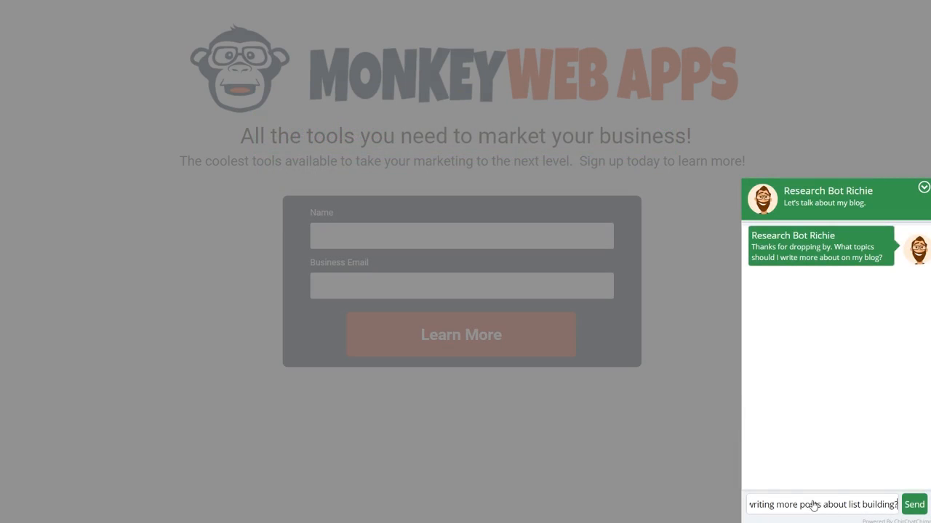
{"action": "left_click", "coordinate": [910, 505]}
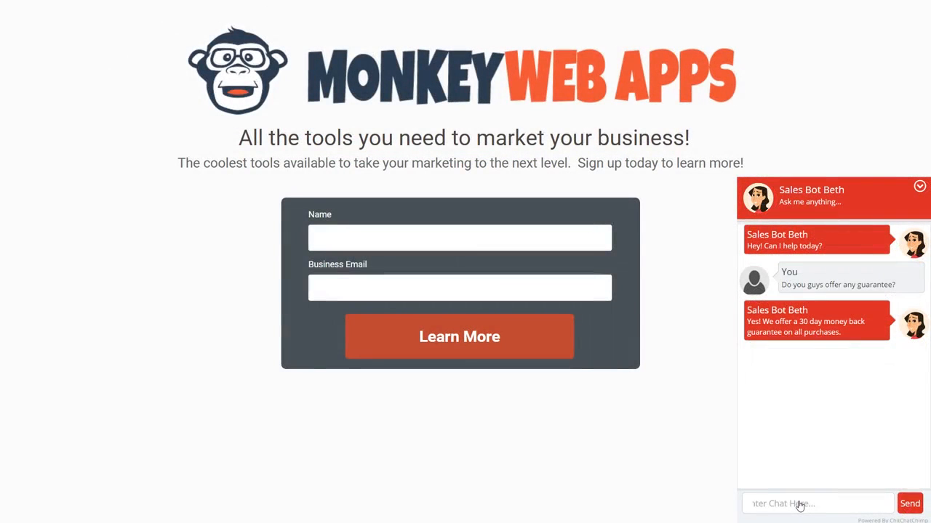
{"action": "type", "text": "Thanks"}
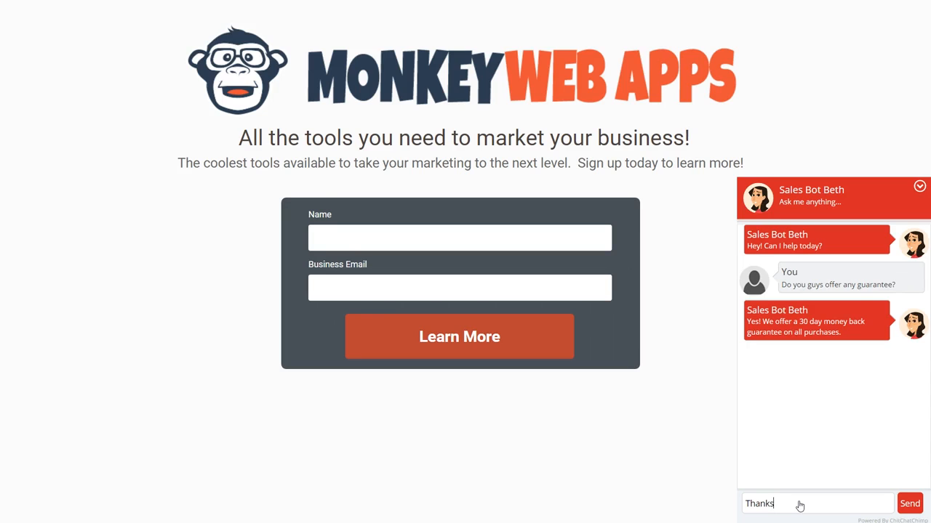
{"action": "key", "text": "Return"}
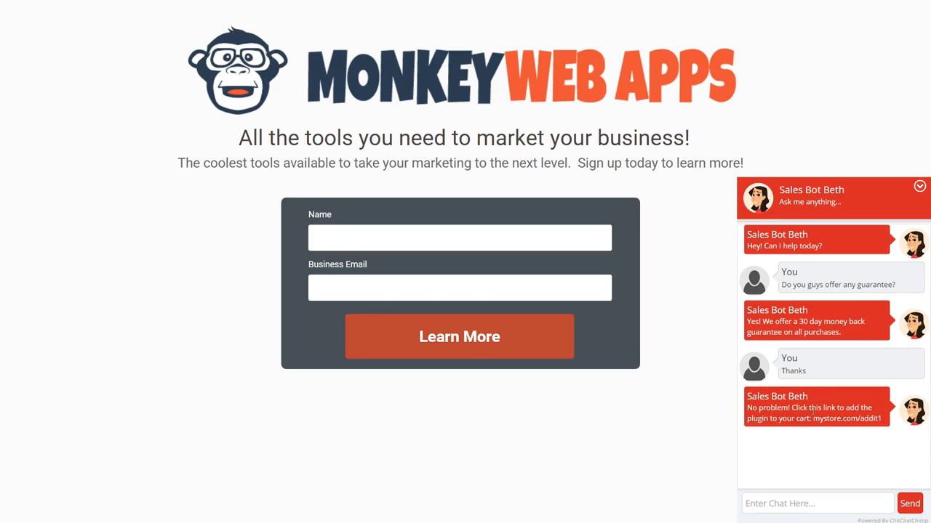